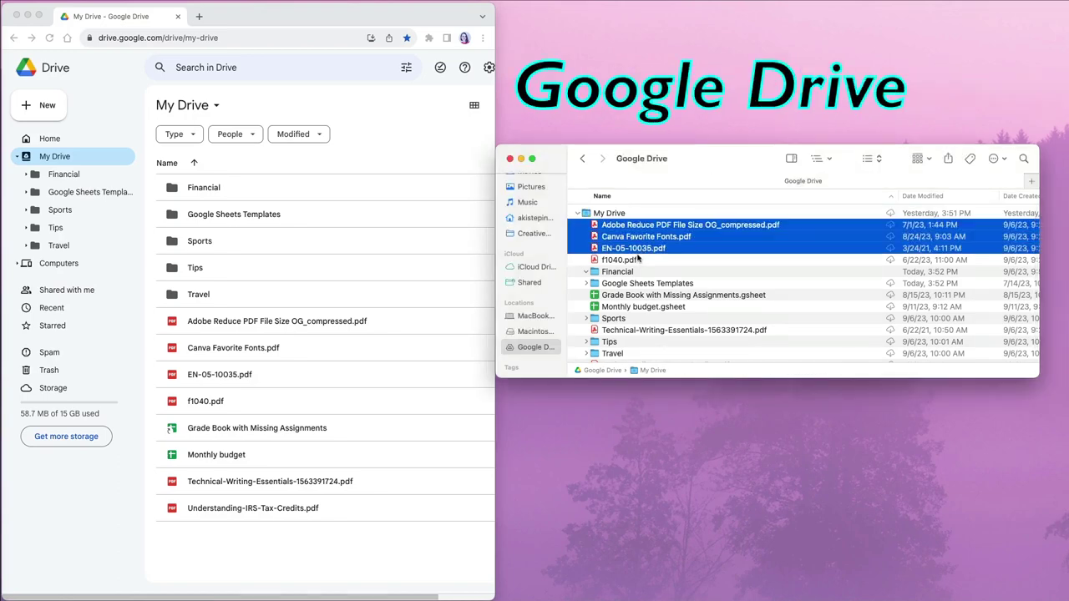
# Step: Move the six loose PDFs into the Financial folder in Finder
pyautogui.keyDown('shift'); pyautogui.click(637, 260); pyautogui.keyUp('shift')
pyautogui.scroll(-1, 637, 260)
pyautogui.keyDown('super'); pyautogui.click(668, 320); pyautogui.keyUp('super')
pyautogui.keyDown('super'); pyautogui.click(642, 352); pyautogui.keyUp('super')
pyautogui.moveTo(642, 352); pyautogui.dragTo(624, 261)
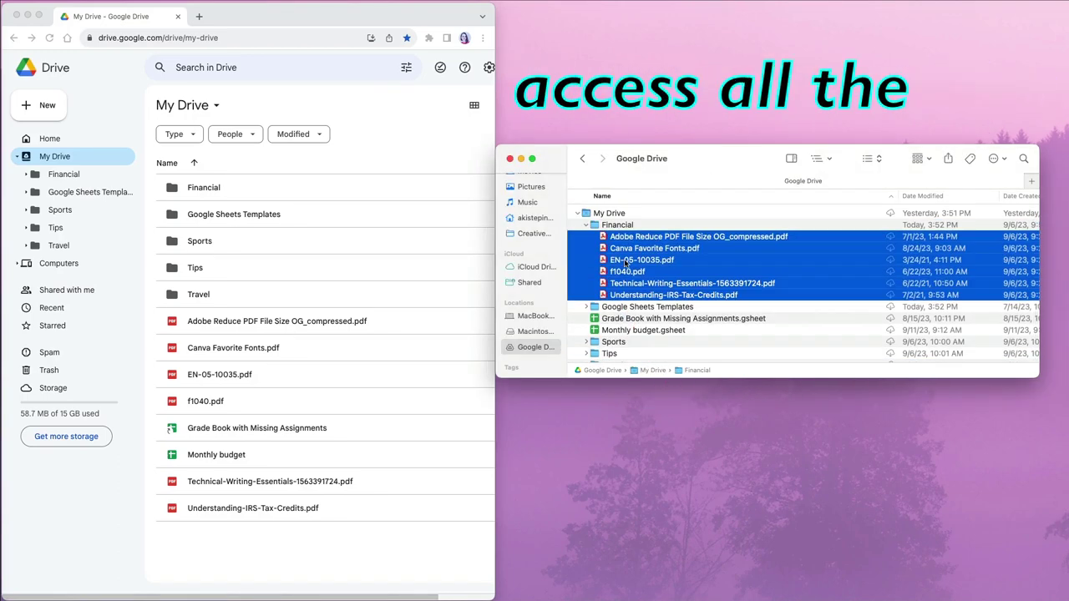
pyautogui.click(586, 225)
# Step: Reload My Drive in Chrome and move Tips and Travel into Google Sheets Templates
pyautogui.click(49, 38)
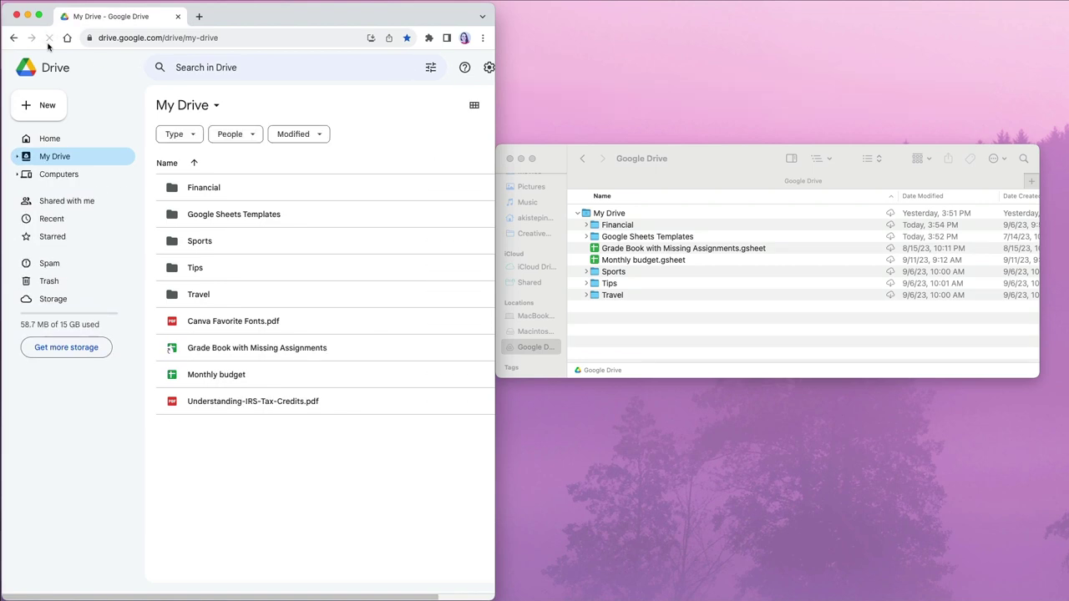
pyautogui.click(199, 294)
pyautogui.keyDown('shift'); pyautogui.click(171, 274); pyautogui.keyUp('shift')
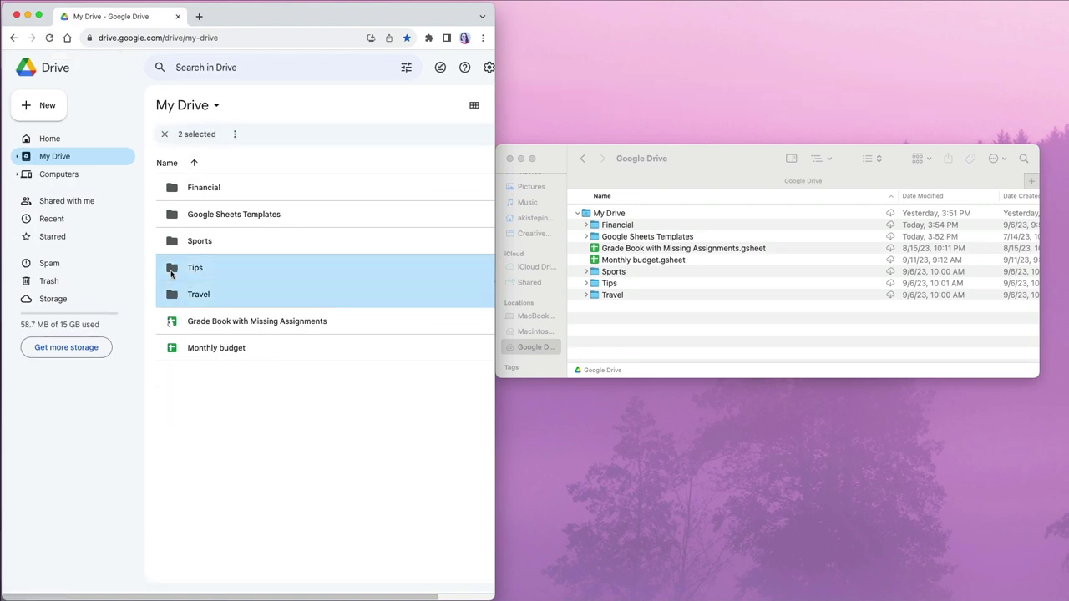
pyautogui.moveTo(171, 274); pyautogui.dragTo(367, 215)
# Step: Confirm the folder change in Finder, then search the web for 'download google drive'
pyautogui.click(671, 300)
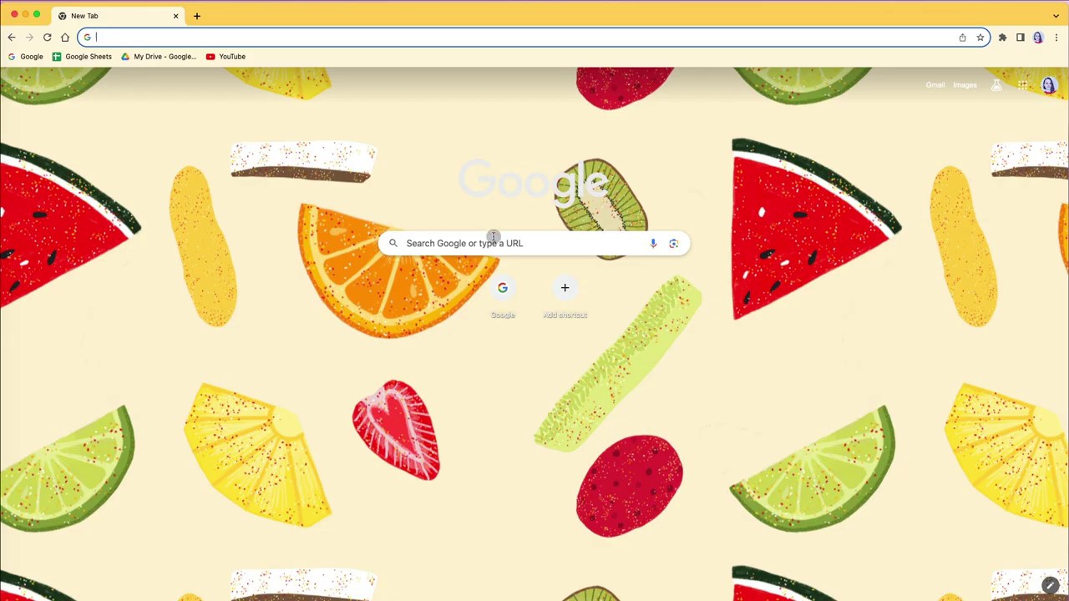
pyautogui.click(493, 236)
pyautogui.click(483, 290)
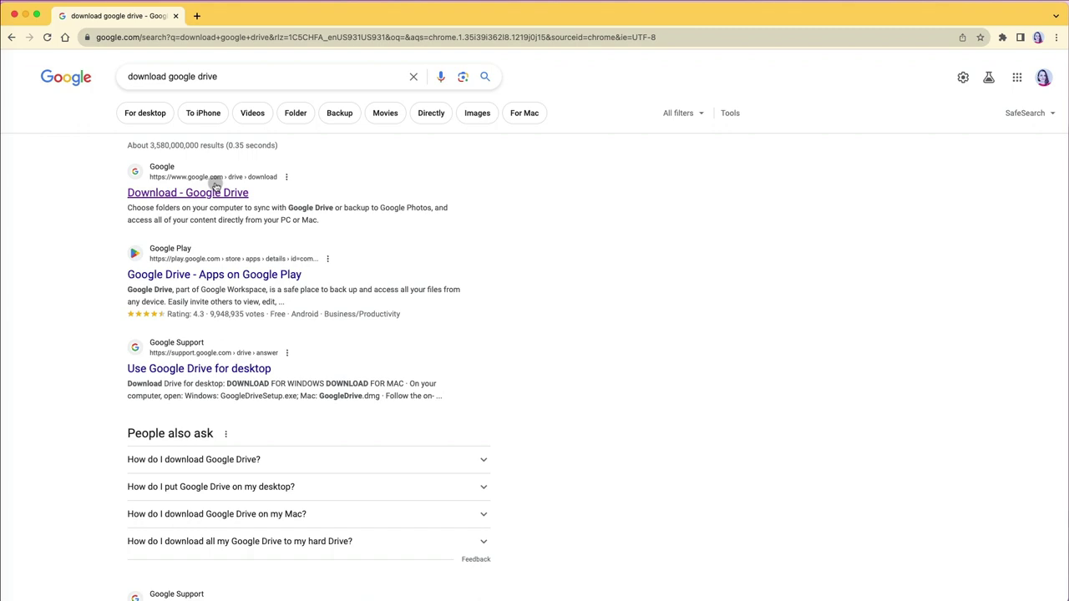
# Step: Open the Drive download result, then reach Get Drive for desktop from Drive's settings in a new tab
pyautogui.click(214, 192)
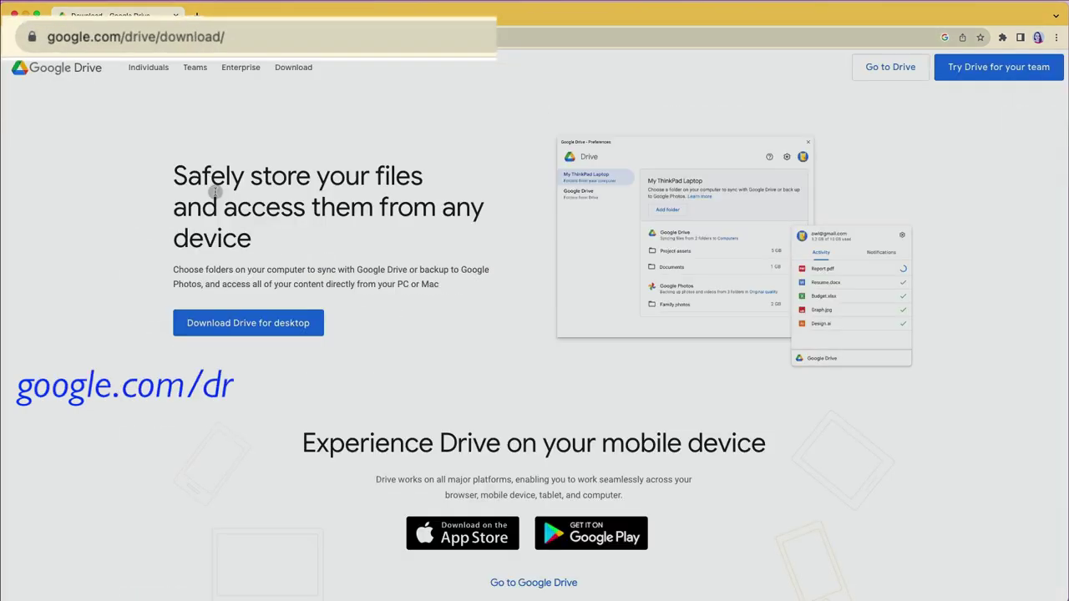
pyautogui.click(200, 16)
pyautogui.click(1022, 85)
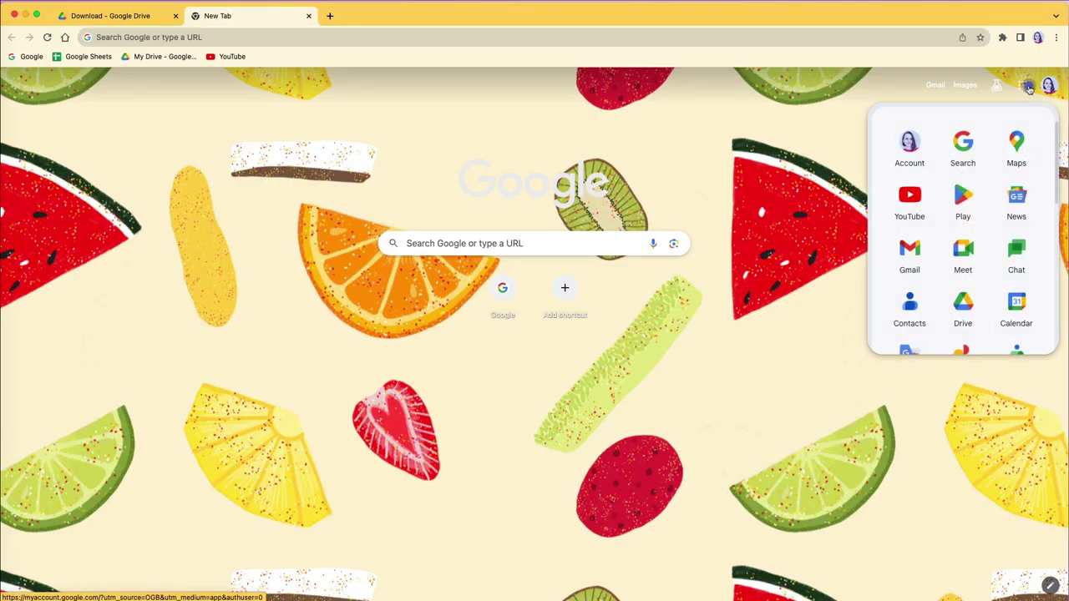
pyautogui.click(972, 299)
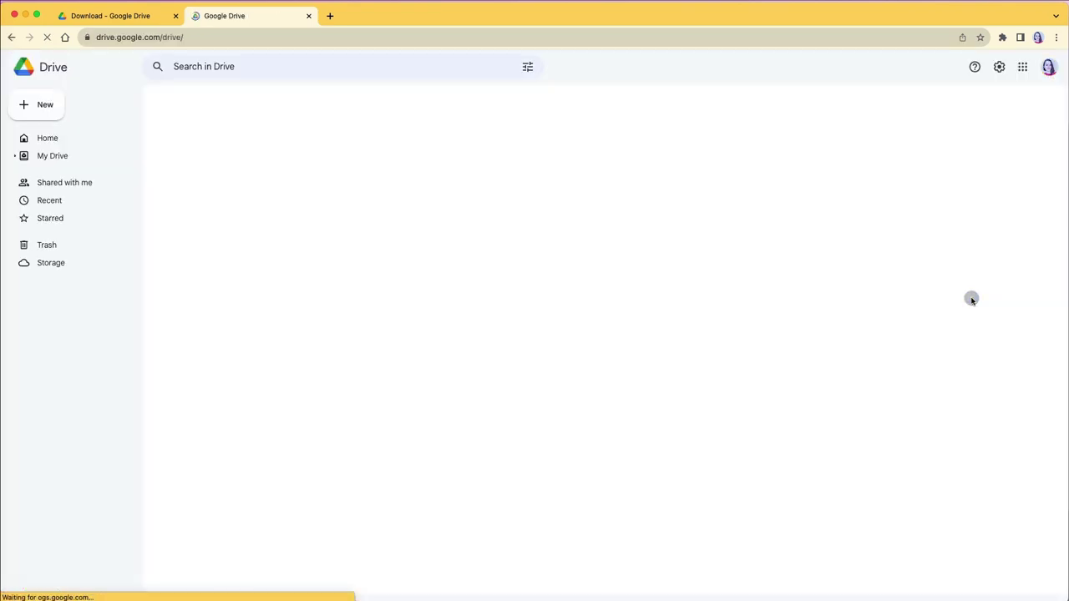
pyautogui.click(999, 67)
pyautogui.click(885, 113)
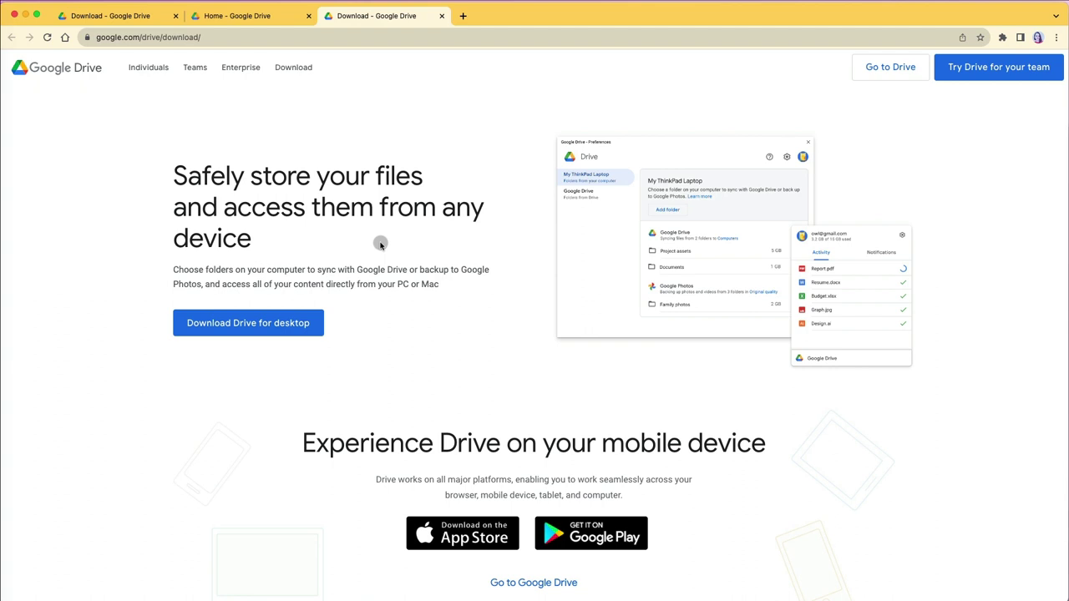
# Step: Download GoogleDrive.dmg, show it in its Finder folder, and open the disk image
pyautogui.click(250, 328)
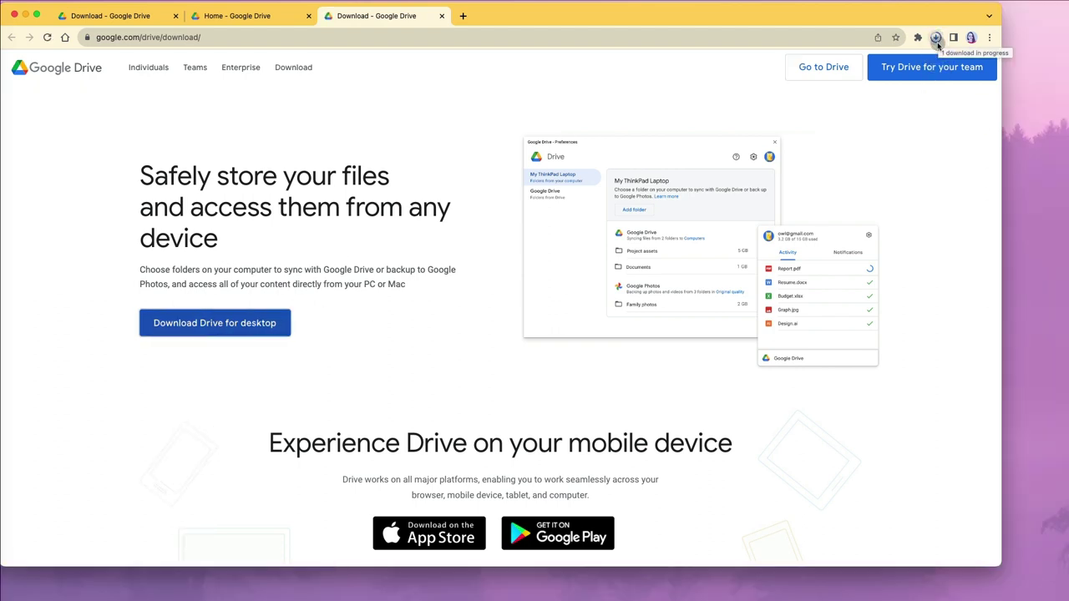
pyautogui.click(937, 37)
pyautogui.click(910, 60)
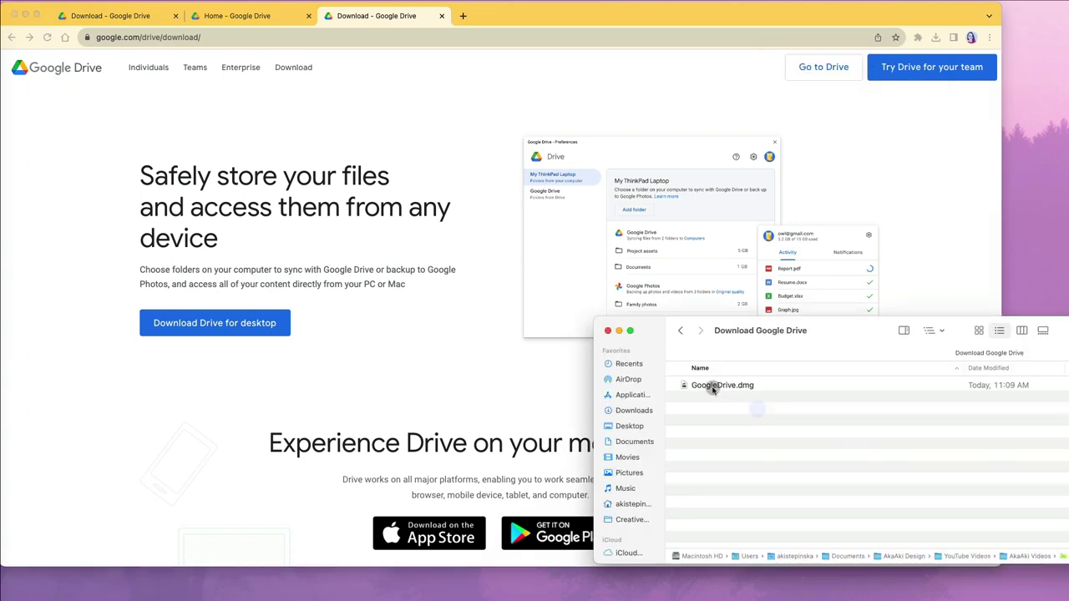
pyautogui.moveTo(711, 386); pyautogui.dragTo(685, 385)
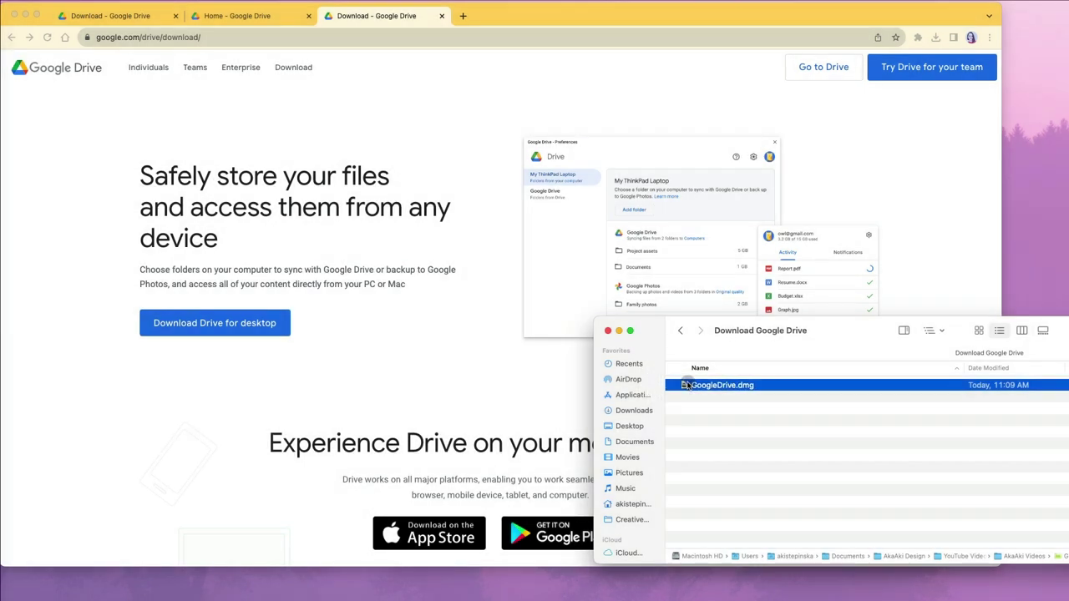
# Step: Run the GoogleDrive.pkg installer through Install and close it once finished
pyautogui.click(718, 371)
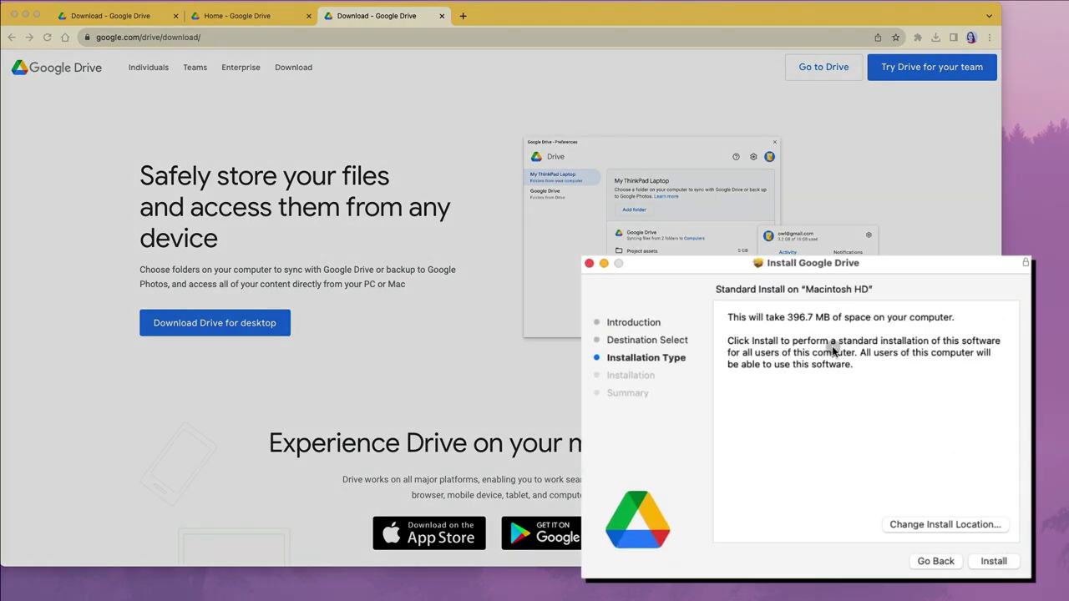
pyautogui.click(989, 558)
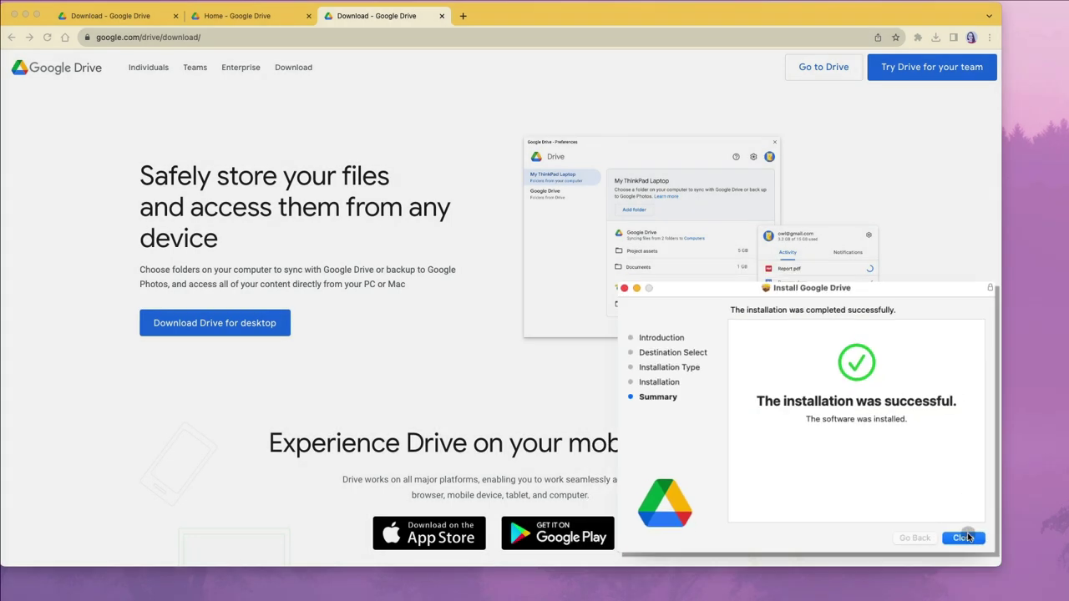
pyautogui.click(994, 562)
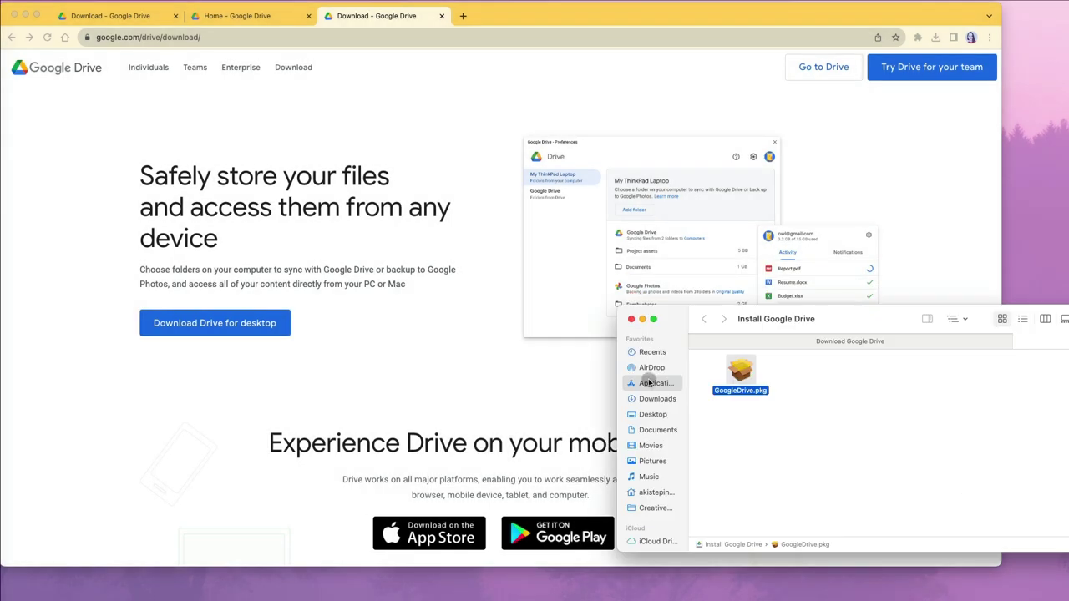
# Step: Launch Google Drive.app from the Applications folder
pyautogui.click(649, 381)
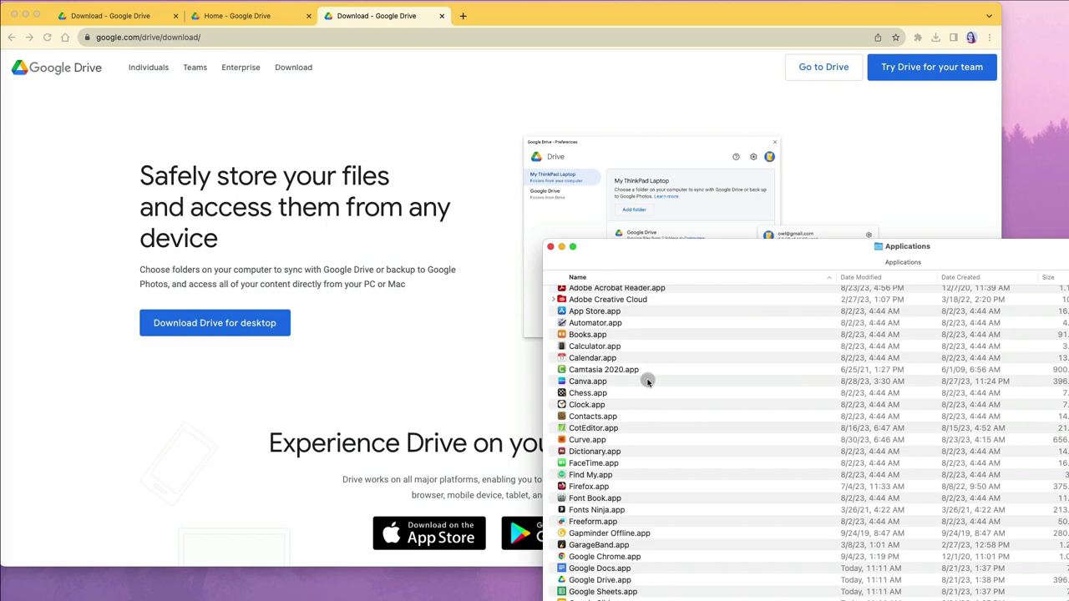
pyautogui.scroll(-5, 665, 501)
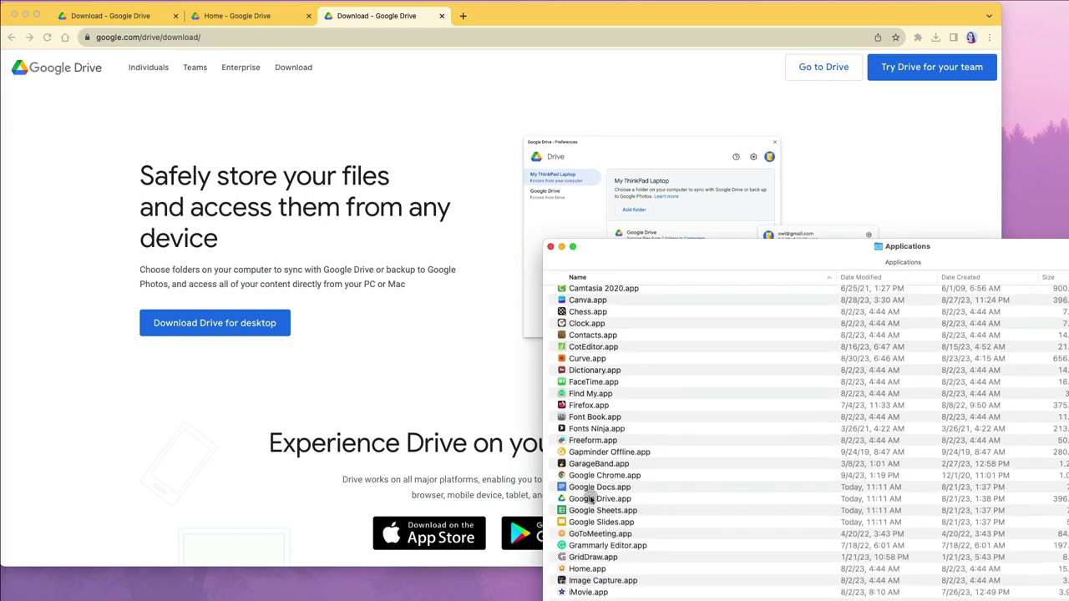
pyautogui.click(592, 499)
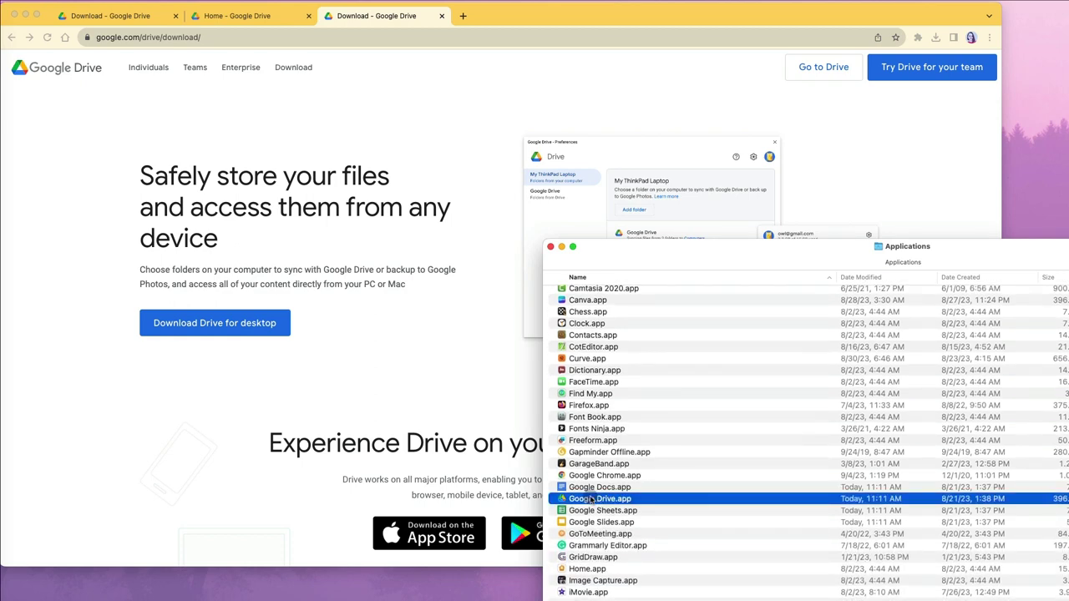
pyautogui.moveTo(592, 500); pyautogui.dragTo(586, 501)
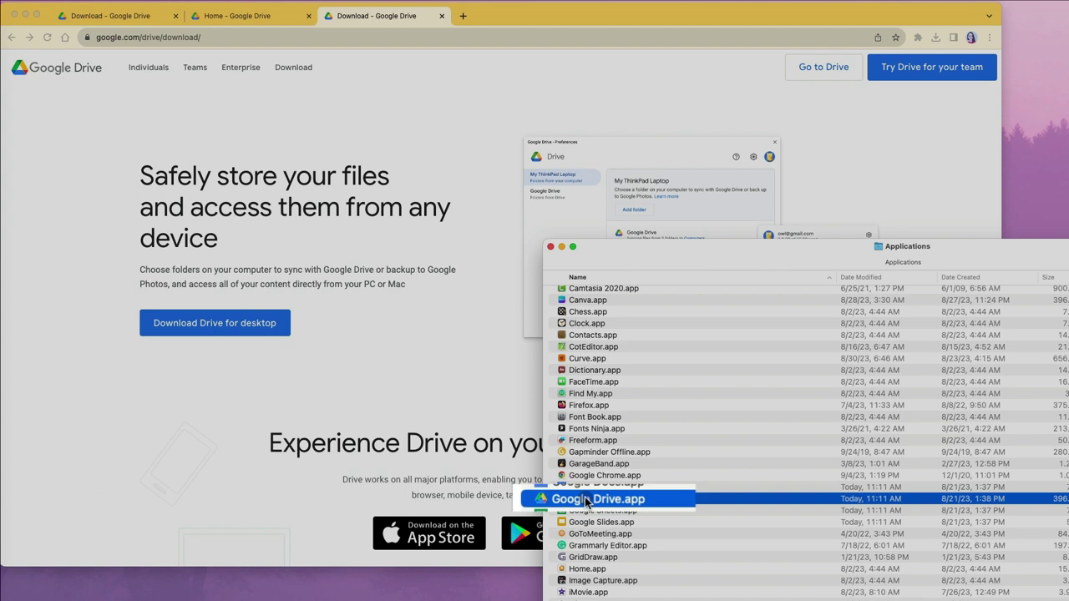
pyautogui.moveTo(586, 498); pyautogui.dragTo(544, 500)
pyautogui.moveTo(544, 500); pyautogui.dragTo(545, 499)
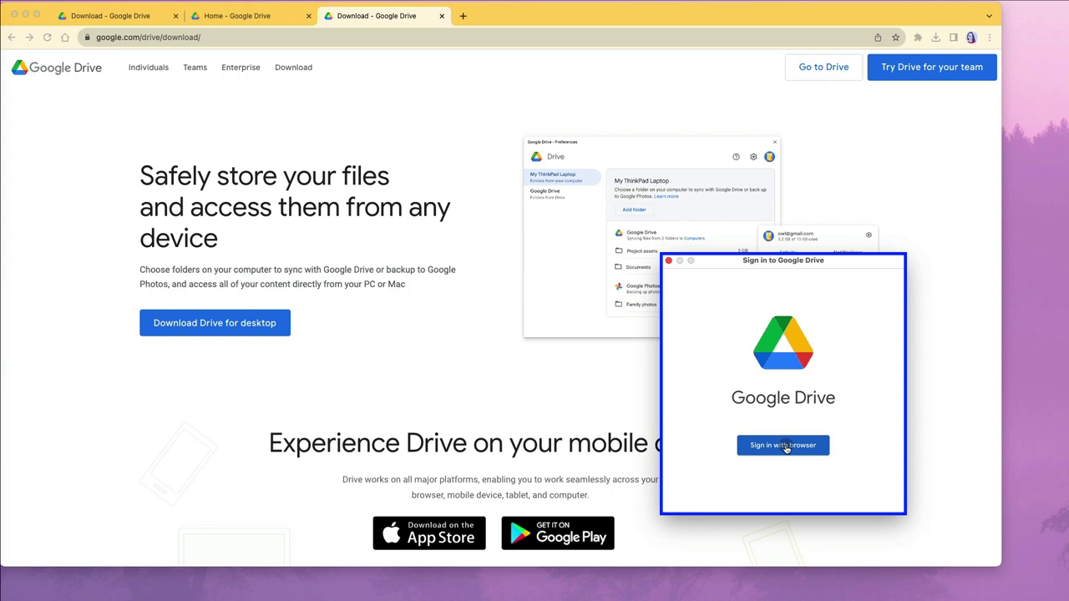
# Step: Sign in to Drive for desktop through the browser with the chosen Google account
pyautogui.click(783, 445)
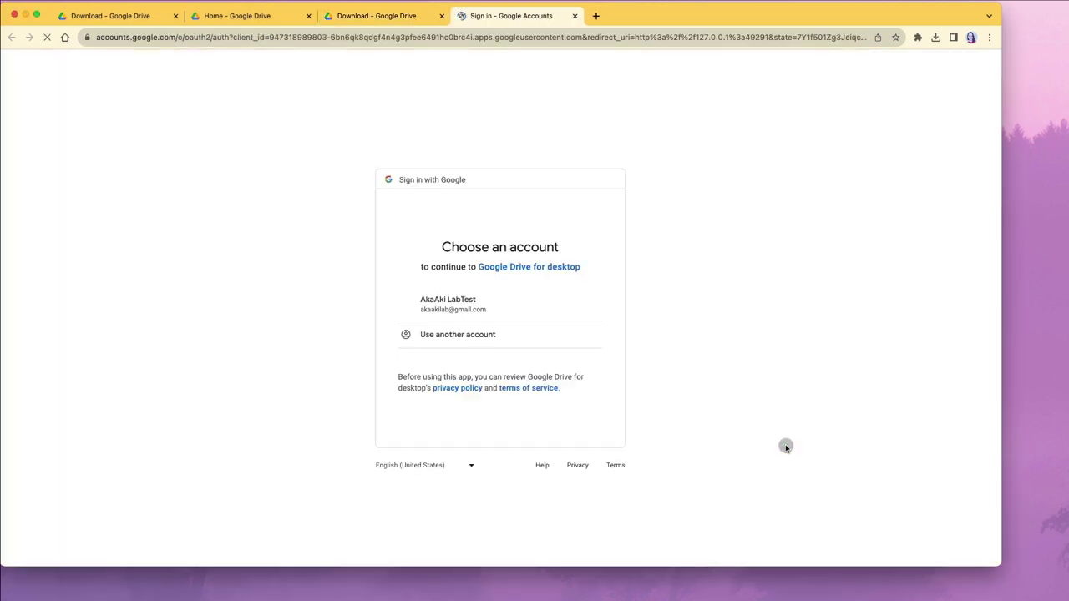
pyautogui.click(449, 303)
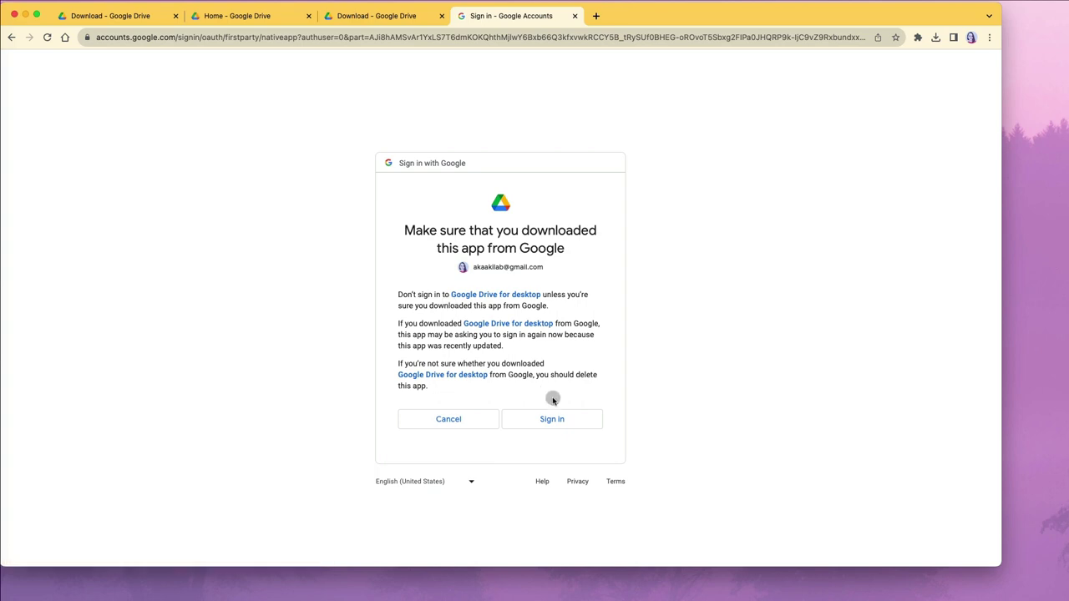
pyautogui.click(552, 419)
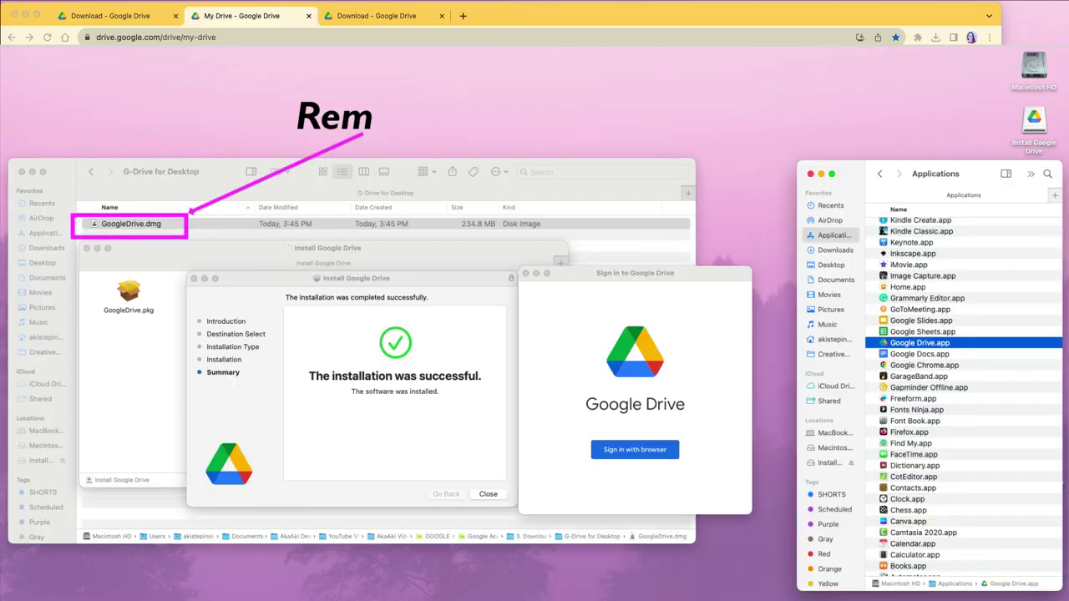
# Step: Move the downloaded GoogleDrive.dmg to the Trash
pyautogui.click(566, 359)
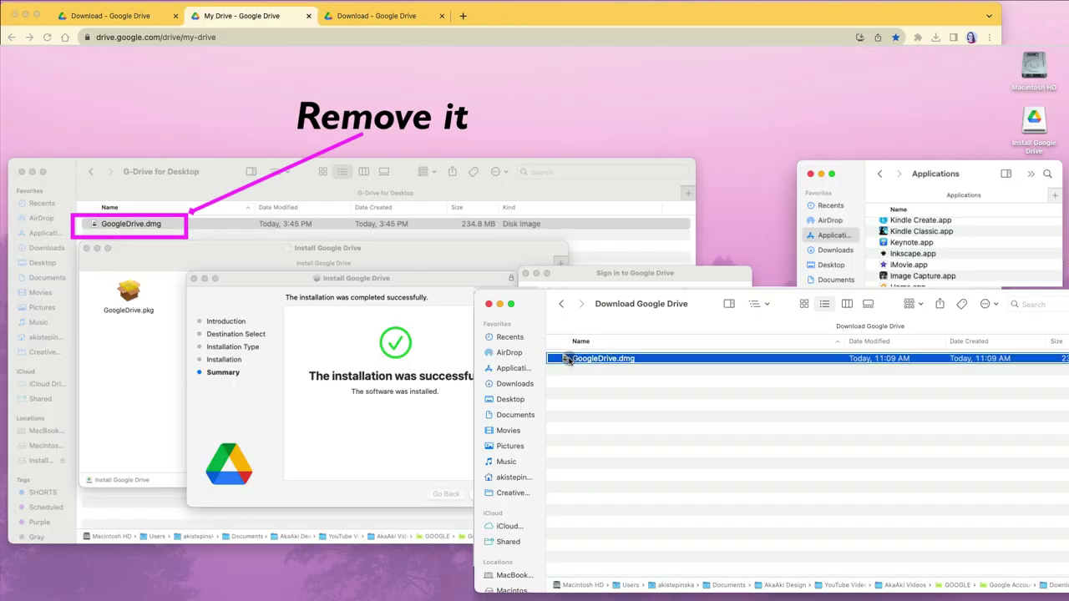
pyautogui.rightClick(567, 359)
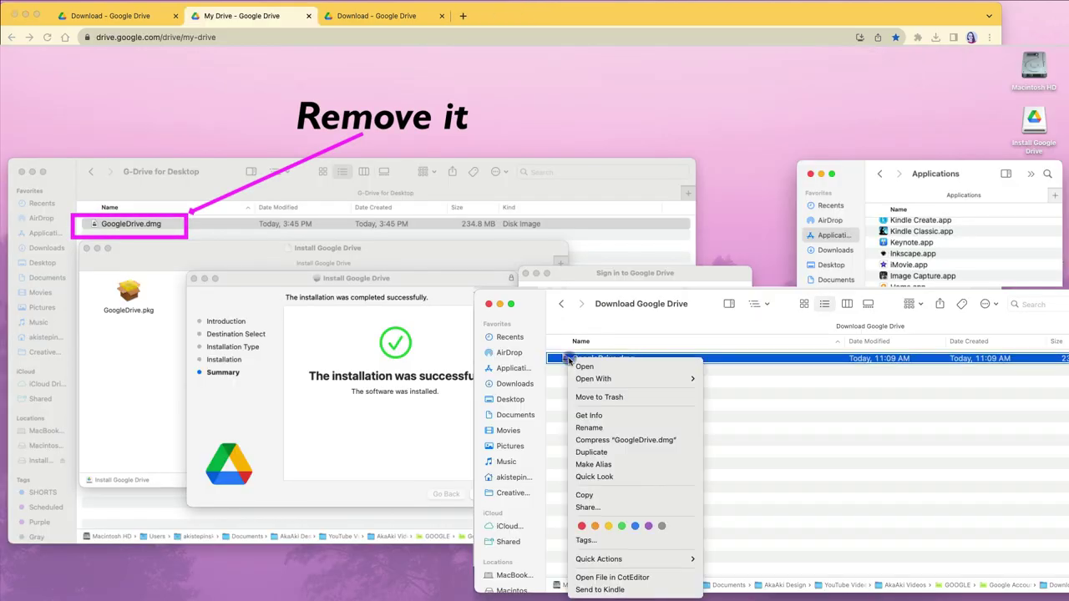
pyautogui.click(595, 397)
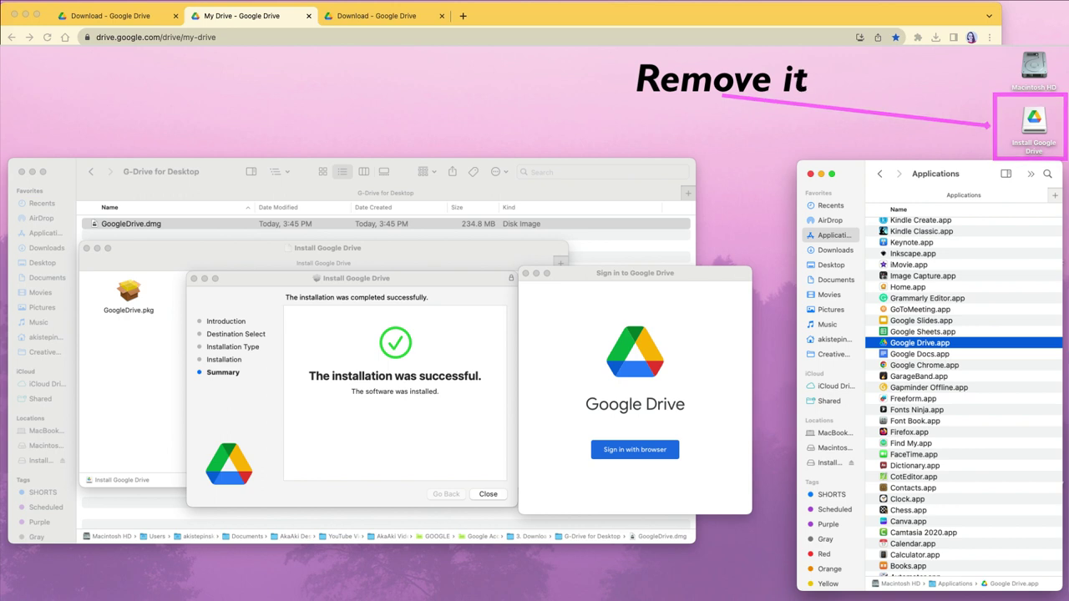
# Step: Eject the Install Google Drive disk from the desktop
pyautogui.click(1024, 95)
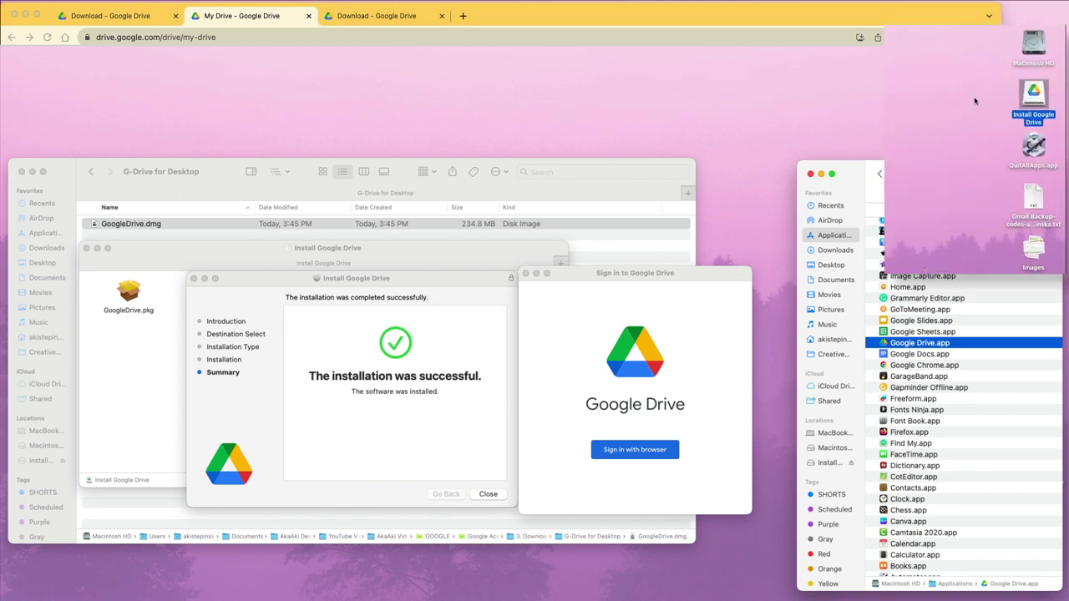
pyautogui.rightClick(1028, 96)
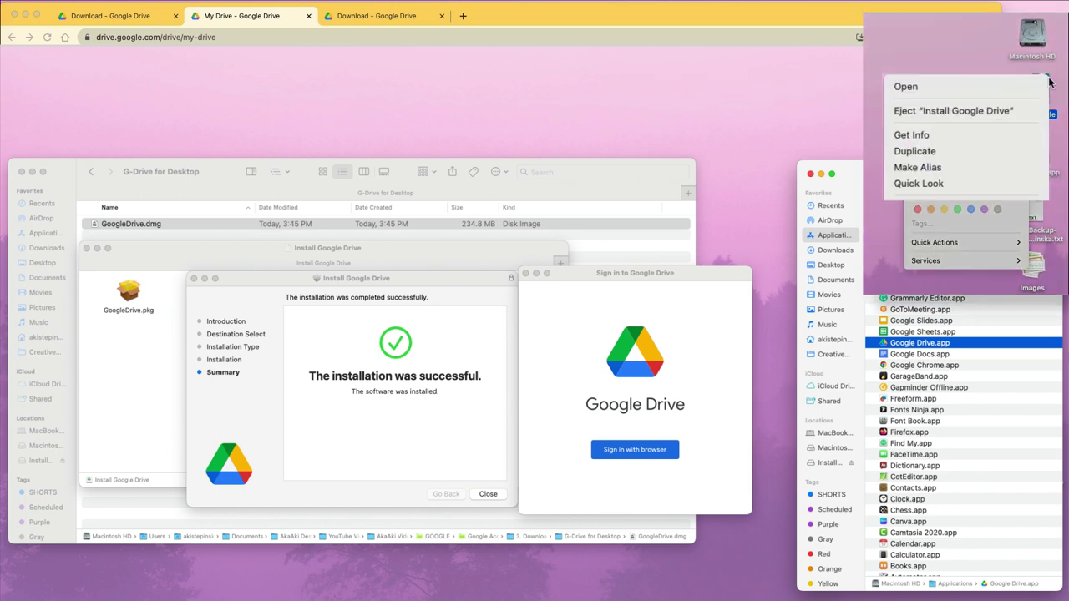
pyautogui.click(955, 111)
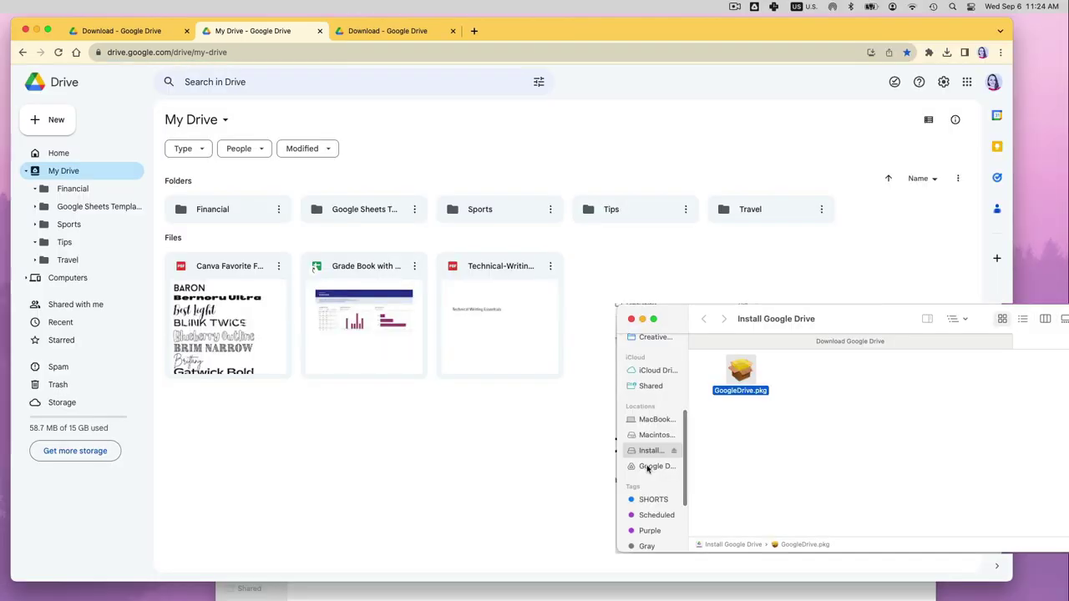
# Step: Open Google Drive under Finder's Locations and expand My Drive and its Financial folder
pyautogui.moveTo(647, 469); pyautogui.dragTo(646, 478)
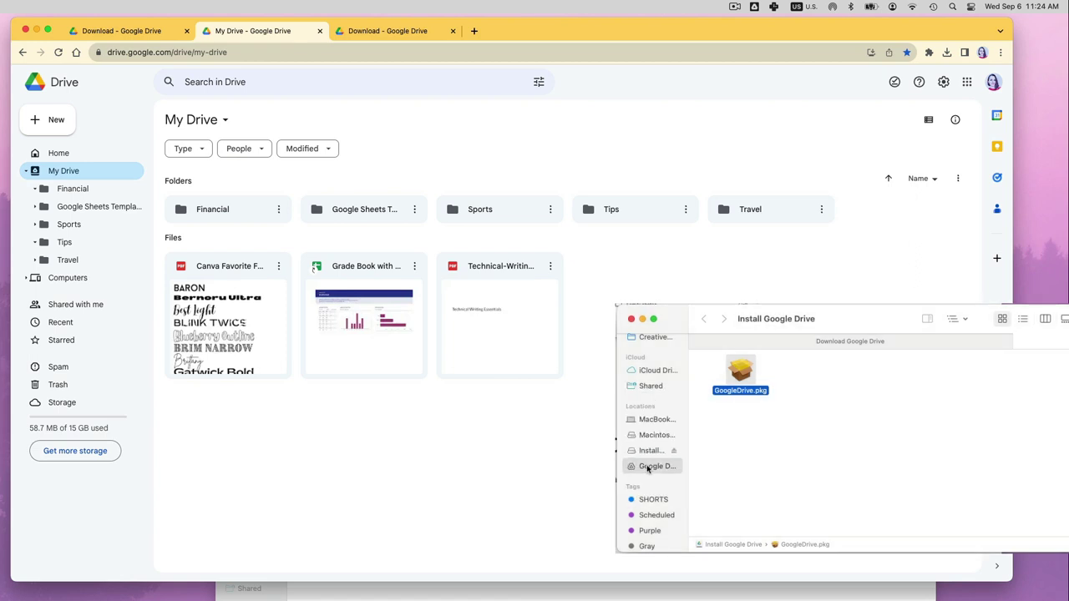
pyautogui.click(645, 479)
pyautogui.click(548, 355)
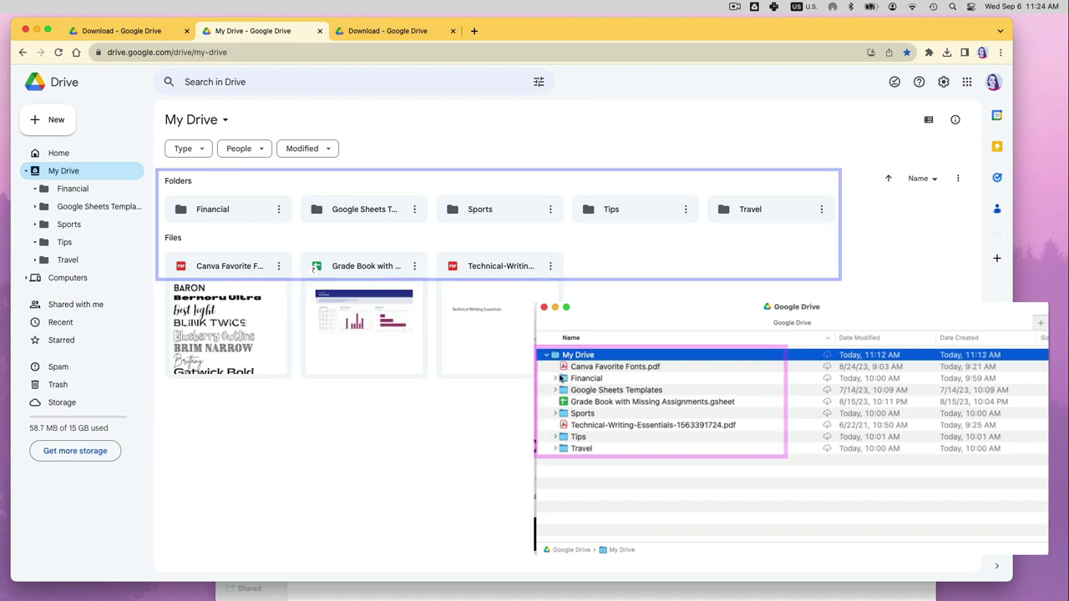
pyautogui.click(556, 378)
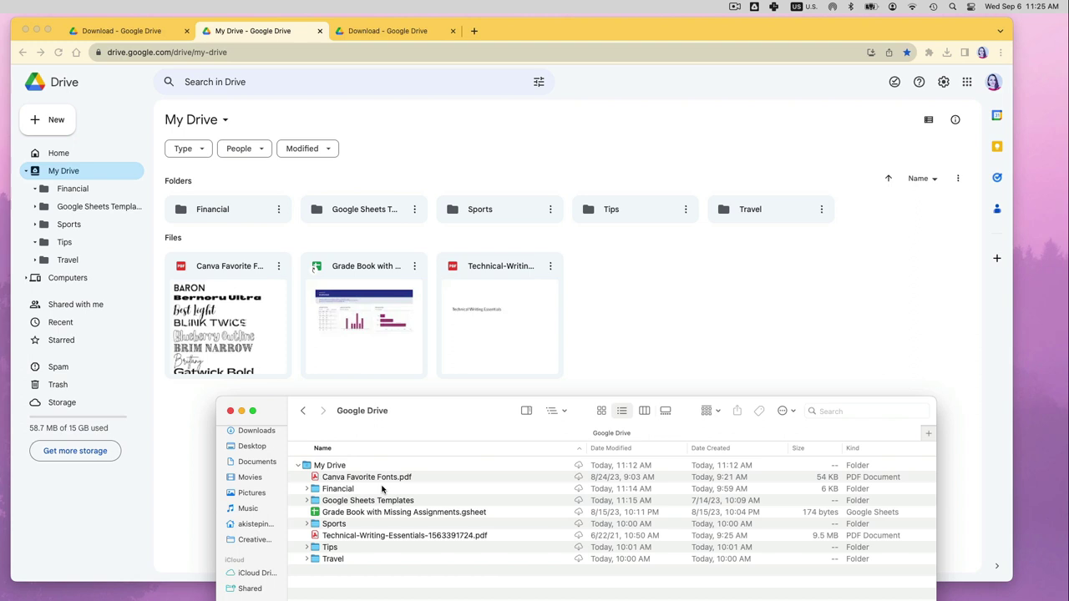
# Step: Move Adobe Reduce PDF File Size OG_compressed.pdf out of Financial into My Drive
pyautogui.click(318, 477)
pyautogui.click(307, 489)
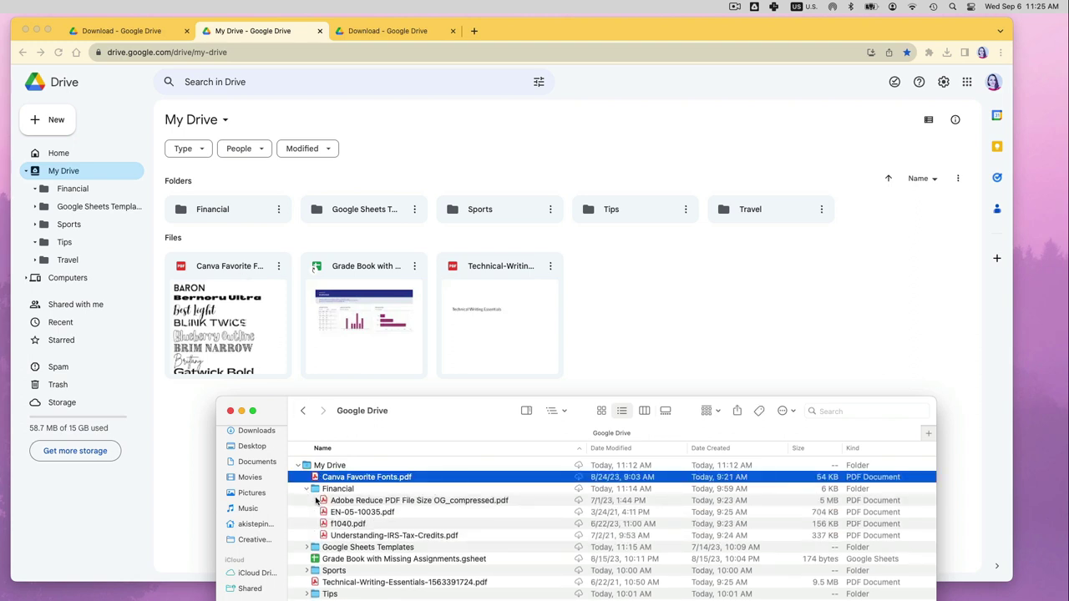
pyautogui.moveTo(324, 501); pyautogui.dragTo(342, 470)
# Step: Reload Drive in Chrome and move the Travel folder into Google Sheets Templates
pyautogui.click(184, 406)
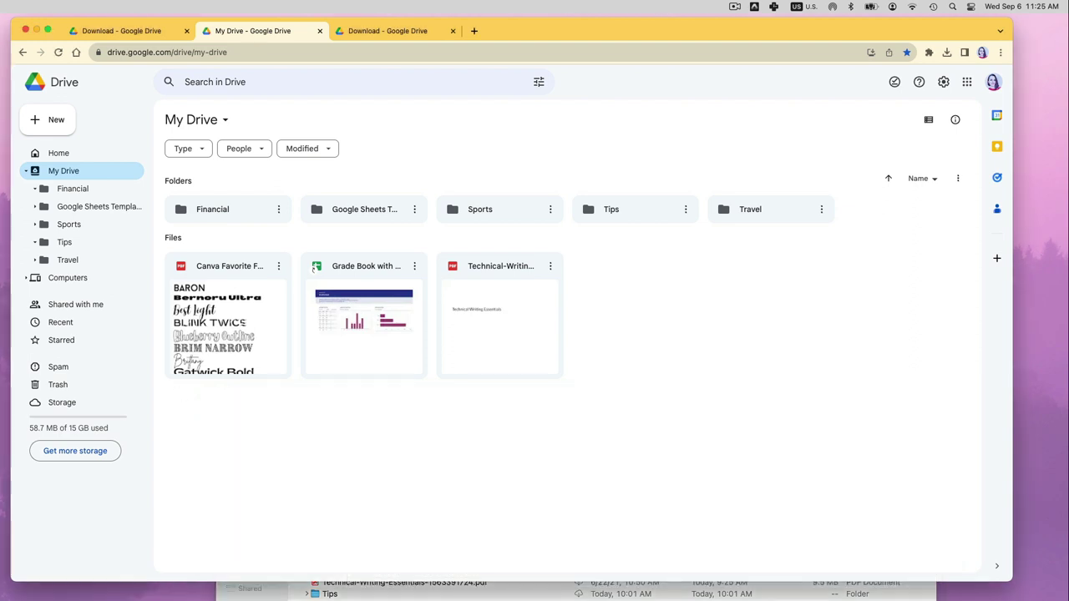
pyautogui.click(59, 53)
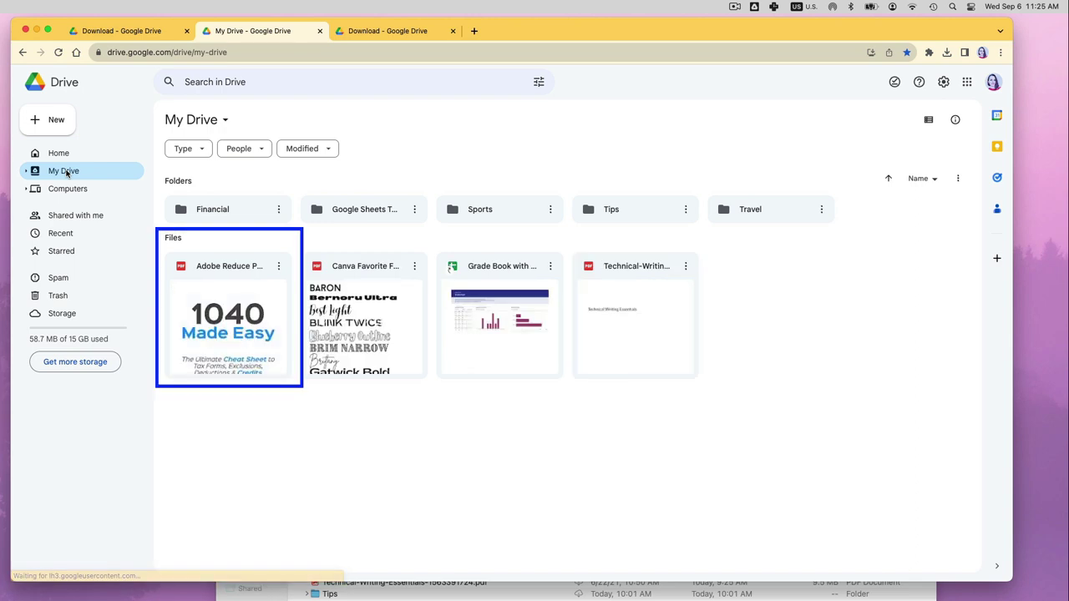
pyautogui.click(26, 170)
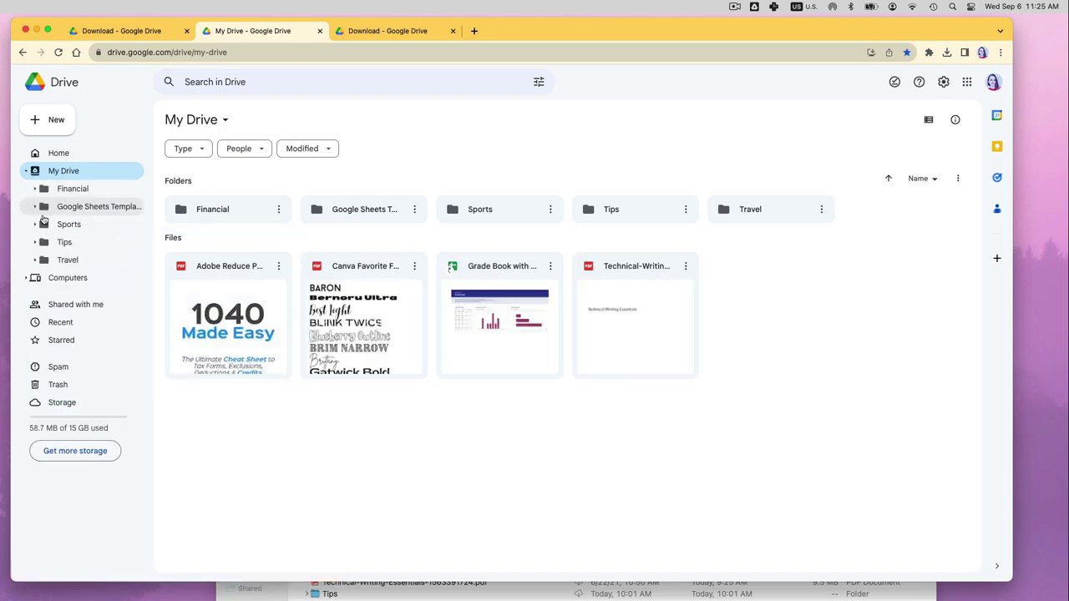
pyautogui.moveTo(47, 263); pyautogui.dragTo(112, 208)
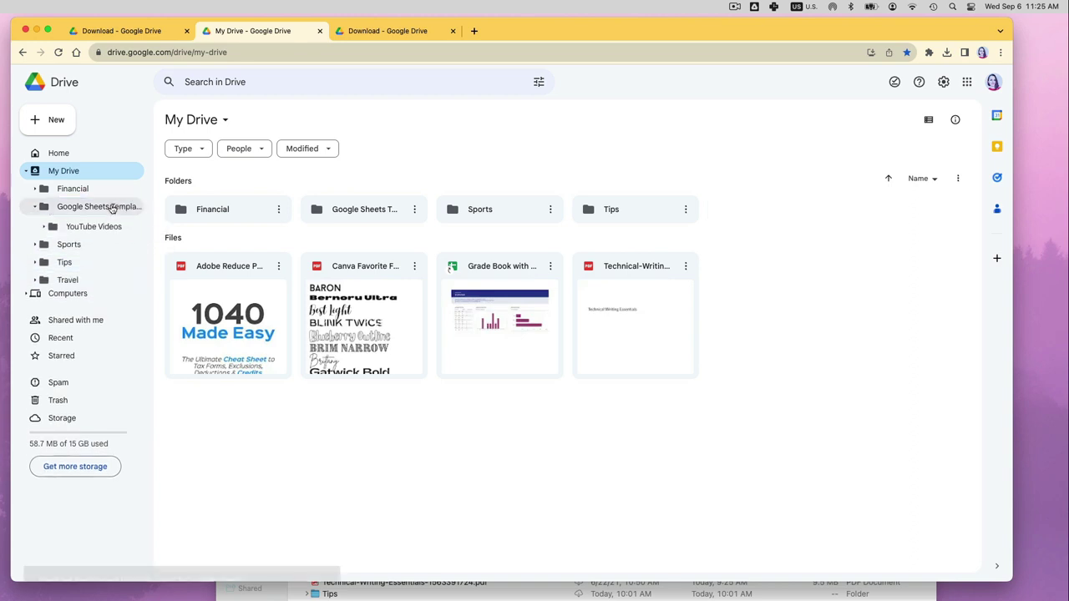
# Step: Check in Finder that Travel and its two sheets sit inside Google Sheets Templates
pyautogui.click(318, 588)
pyautogui.click(309, 536)
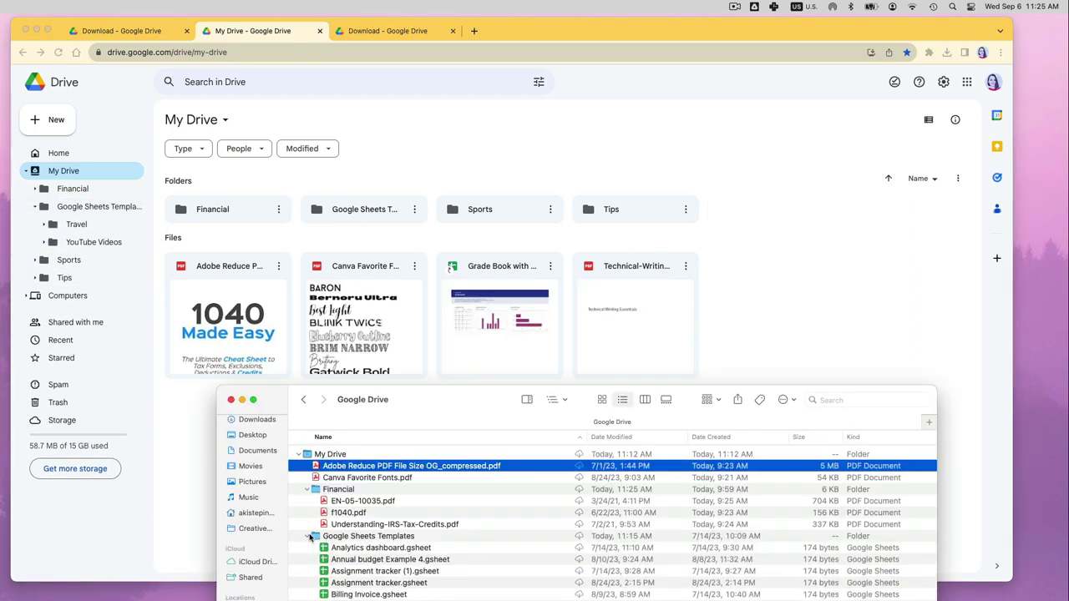
pyautogui.scroll(-10, 313, 539)
pyautogui.click(316, 536)
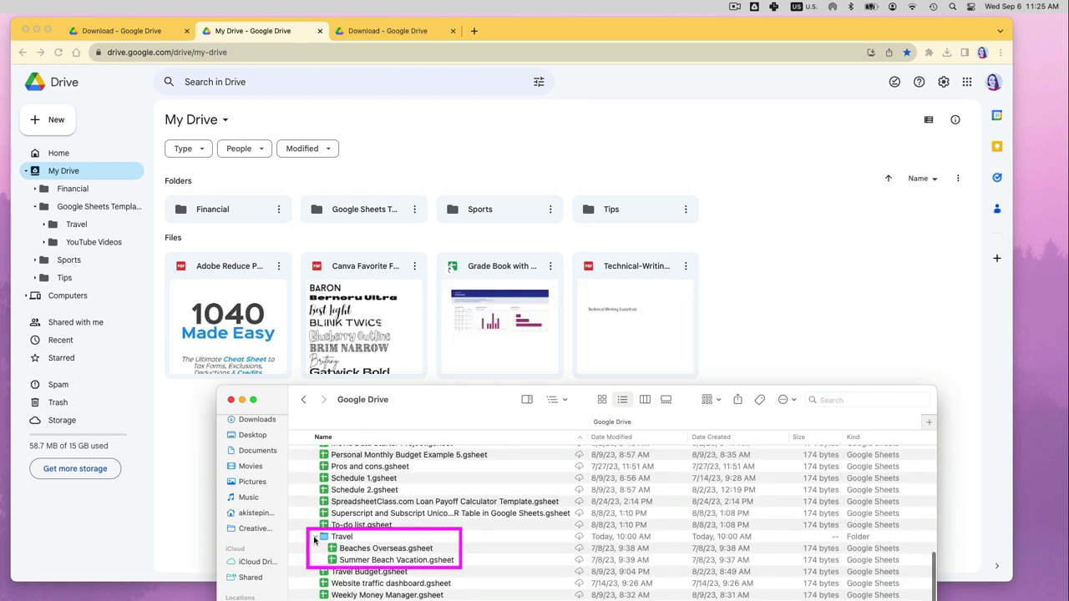
pyautogui.click(316, 537)
pyautogui.scroll(10, 361, 543)
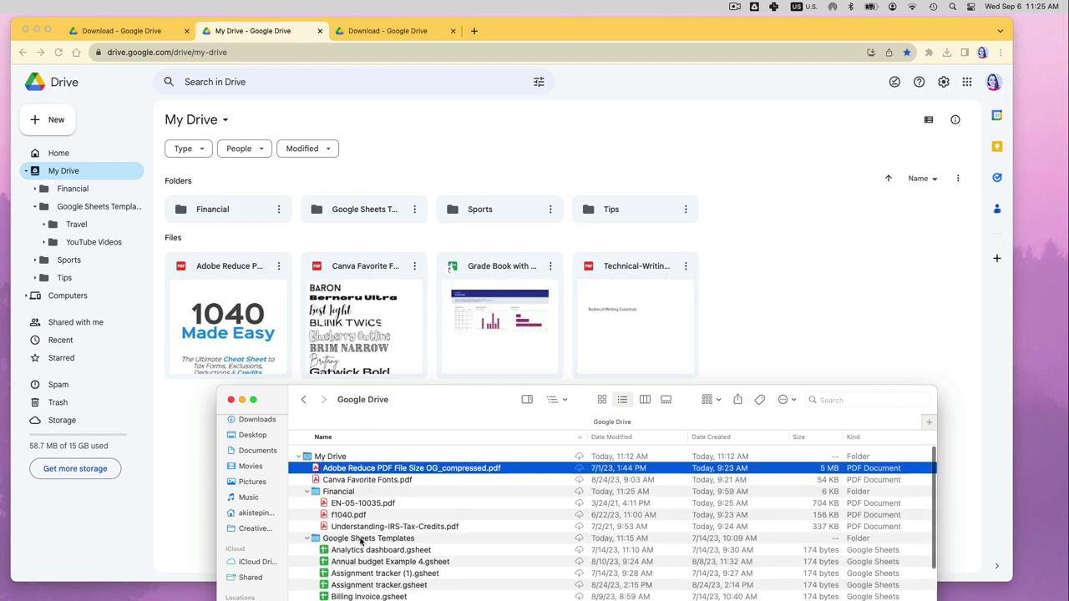
# Step: Open the Drive for desktop activity panel from the menu bar and its settings menu
pyautogui.click(766, 171)
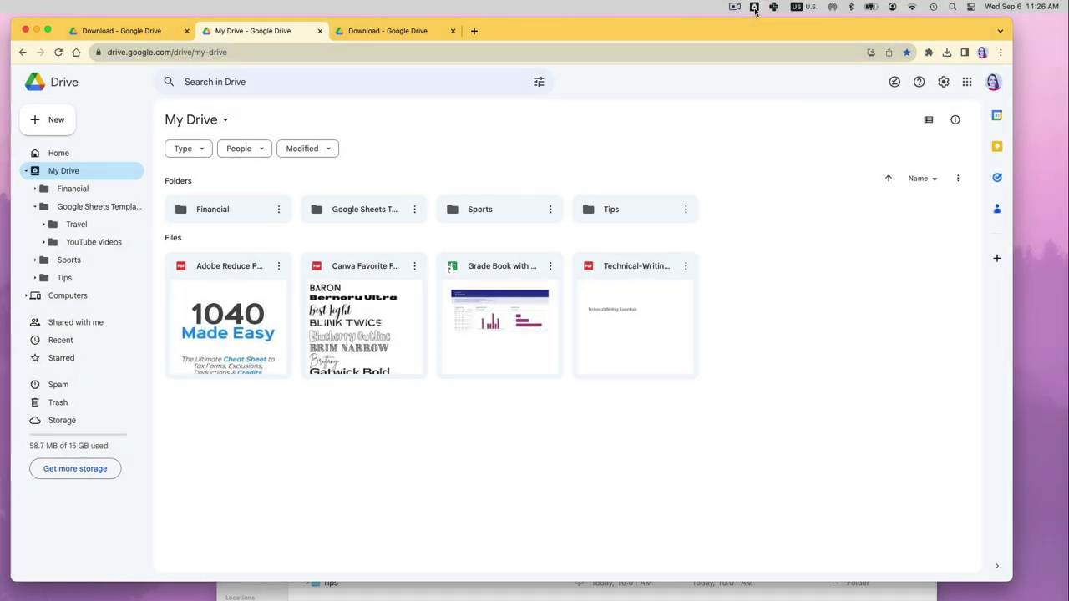
pyautogui.click(754, 12)
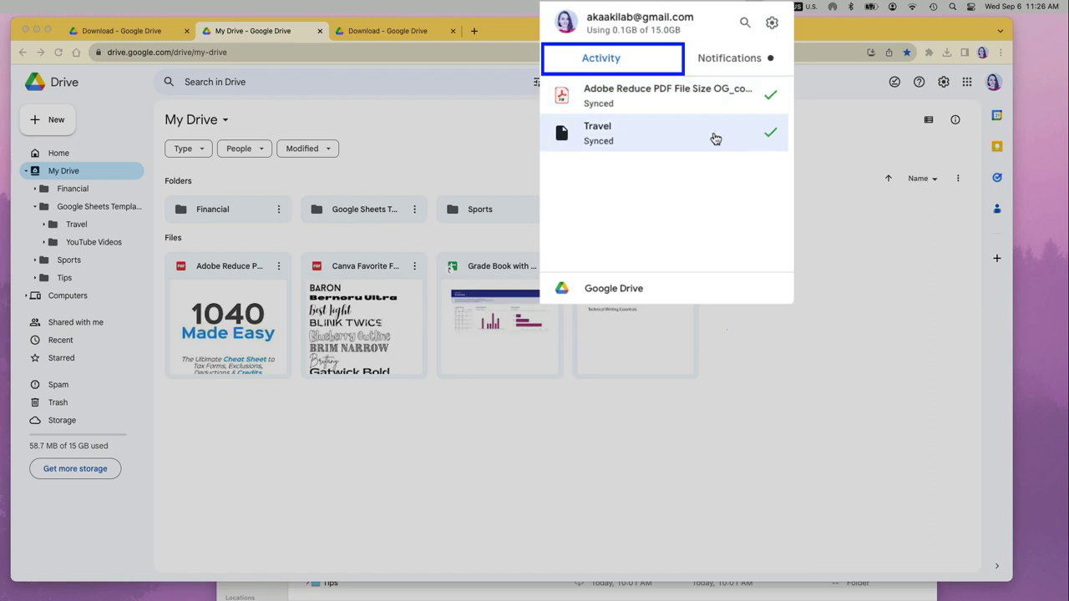
pyautogui.click(771, 23)
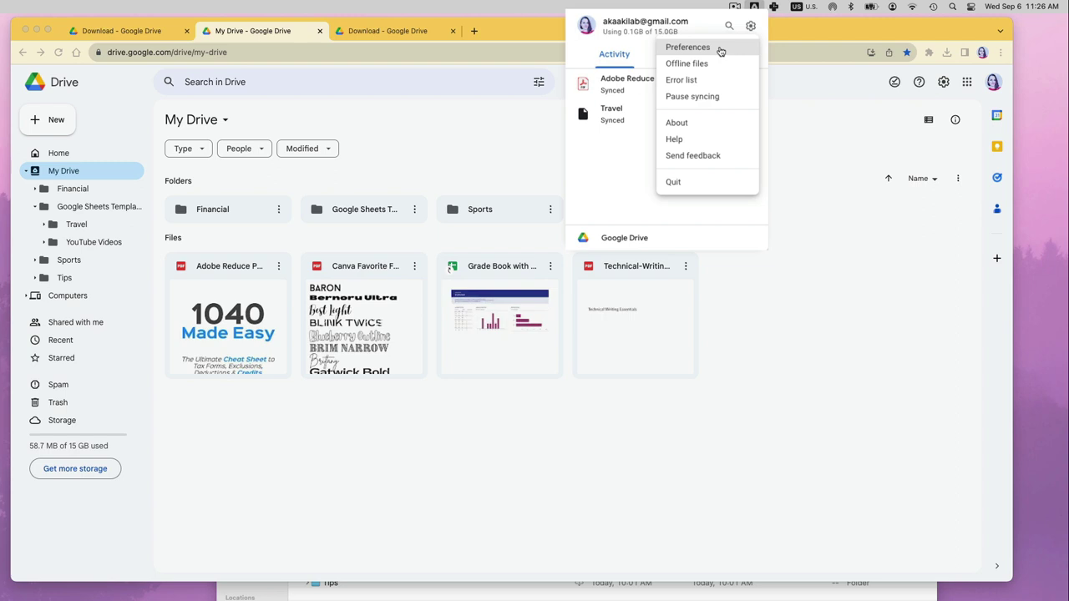
# Step: Open the Google Drive preferences section and review My Drive's Stream files versus Mirror files options
pyautogui.click(721, 50)
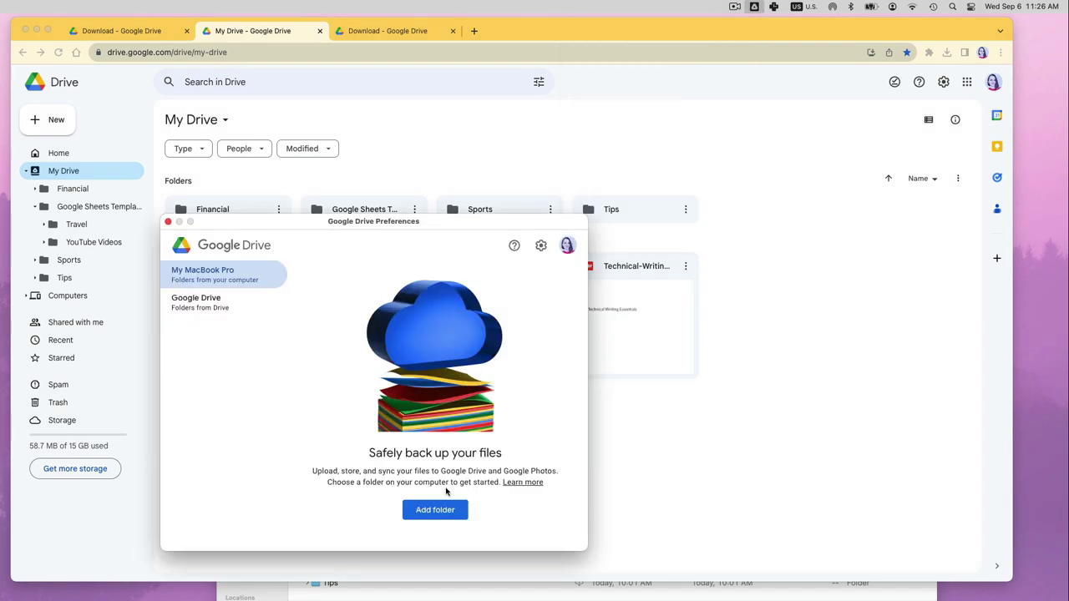
pyautogui.click(224, 306)
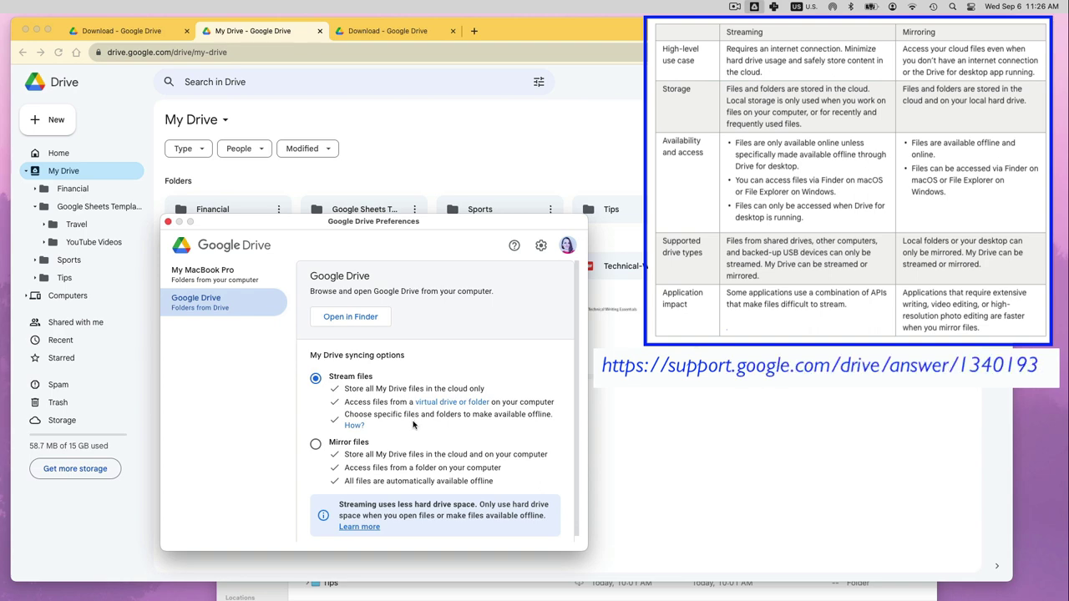
pyautogui.scroll(-1, 488, 409)
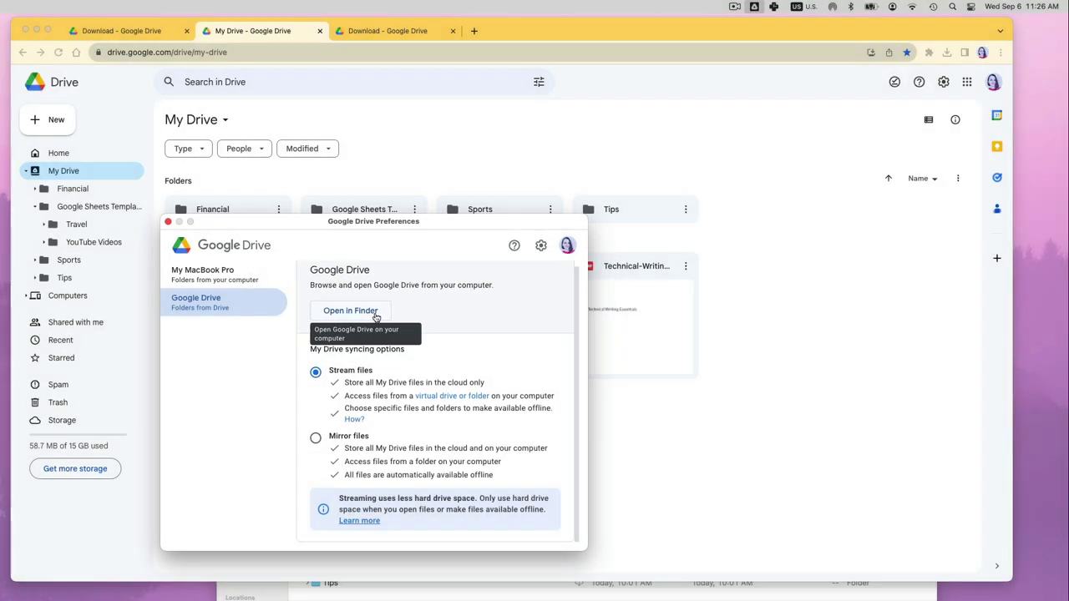
# Step: Review the Settings page of Google Drive Preferences, then close Preferences to return to My Drive in Finder
pyautogui.click(541, 244)
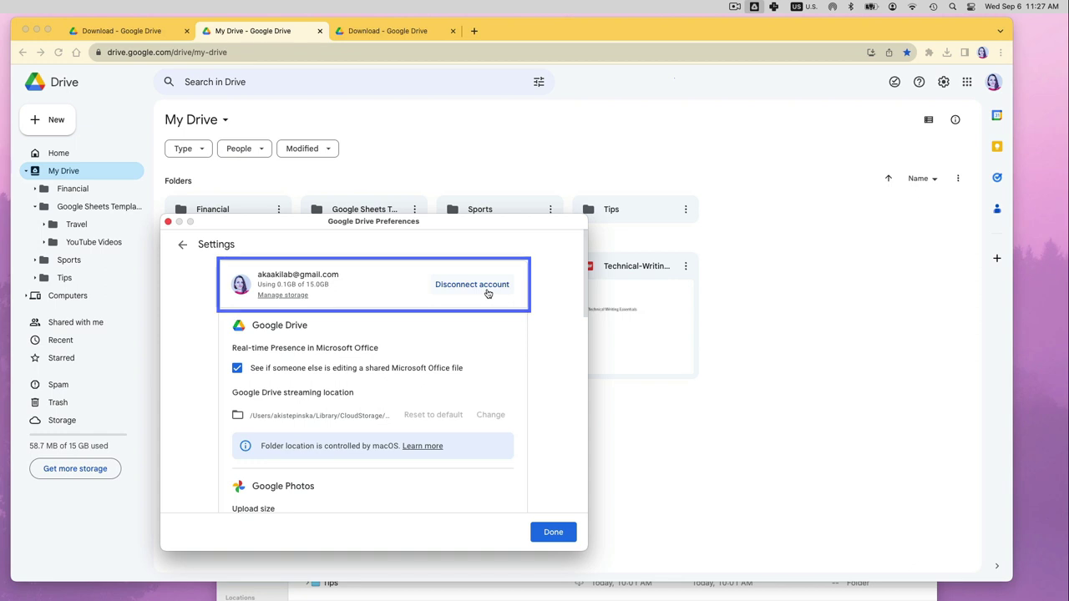
pyautogui.scroll(-3, 408, 388)
pyautogui.scroll(-6, 407, 387)
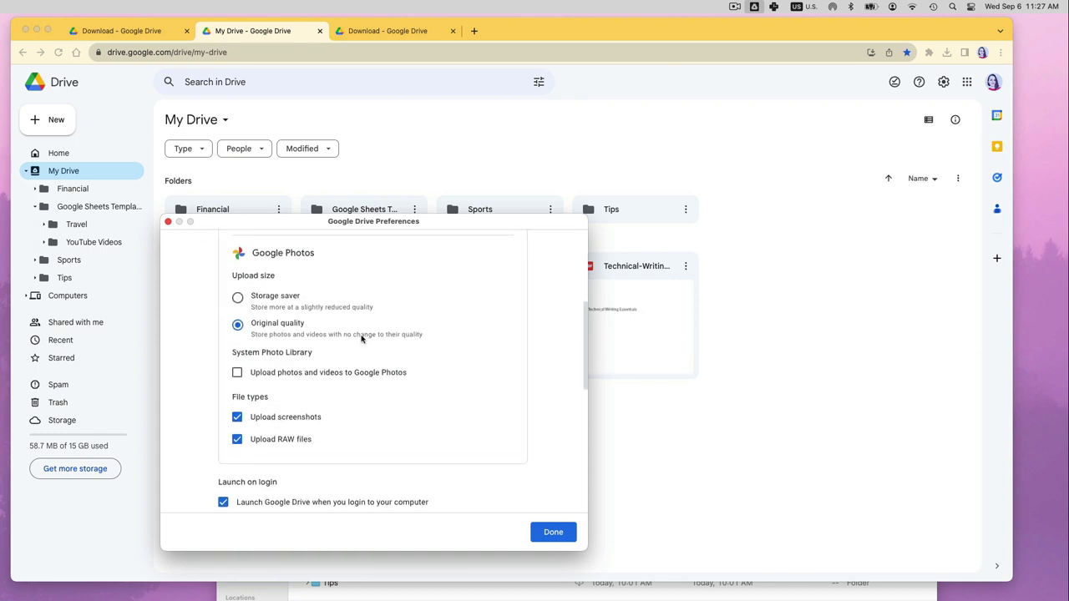
pyautogui.scroll(10, 317, 328)
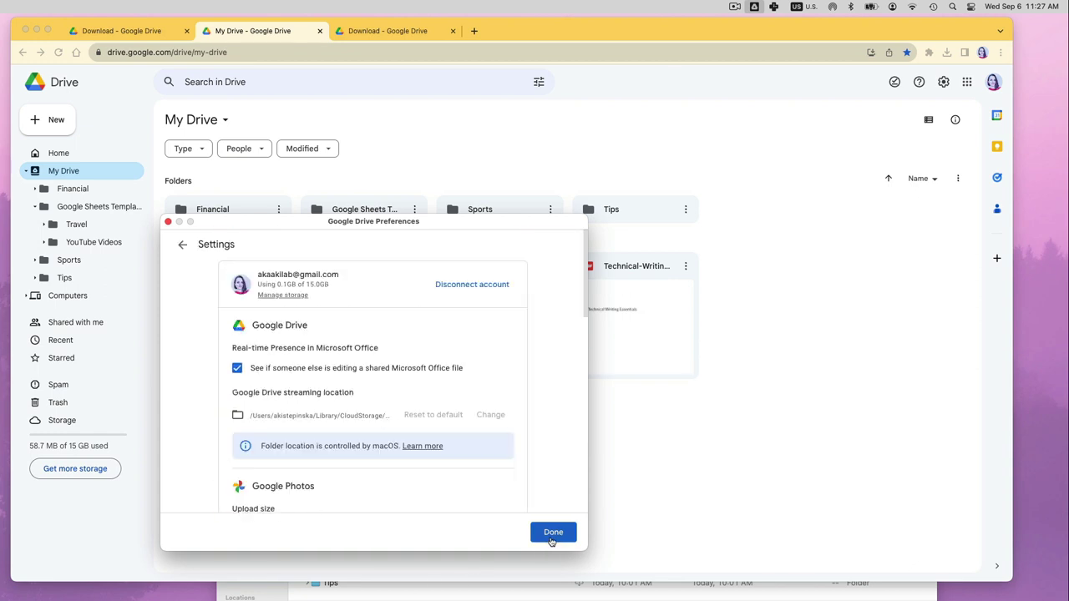
pyautogui.click(551, 532)
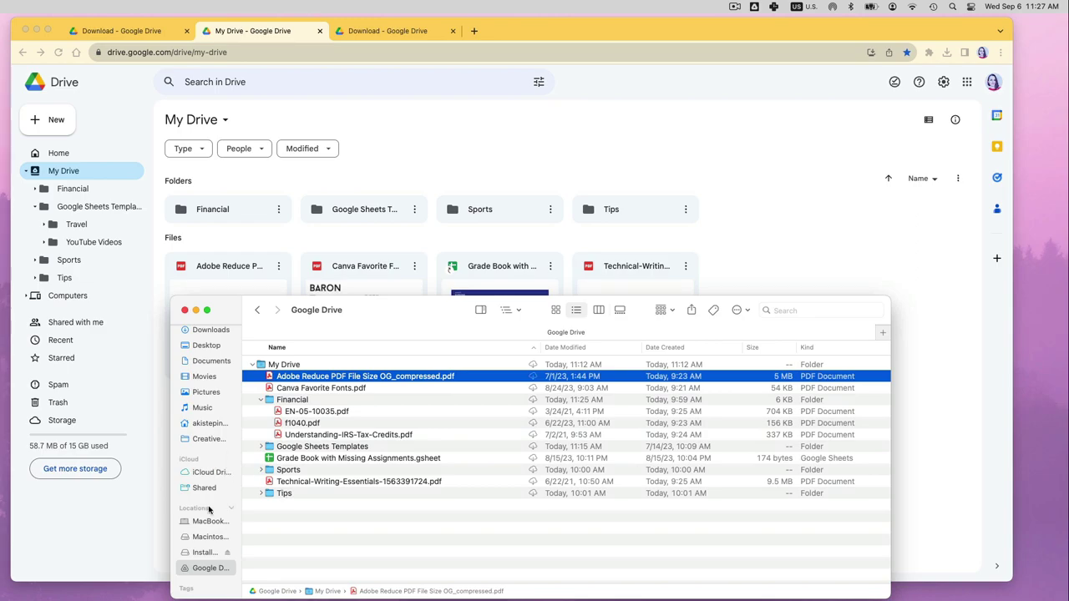